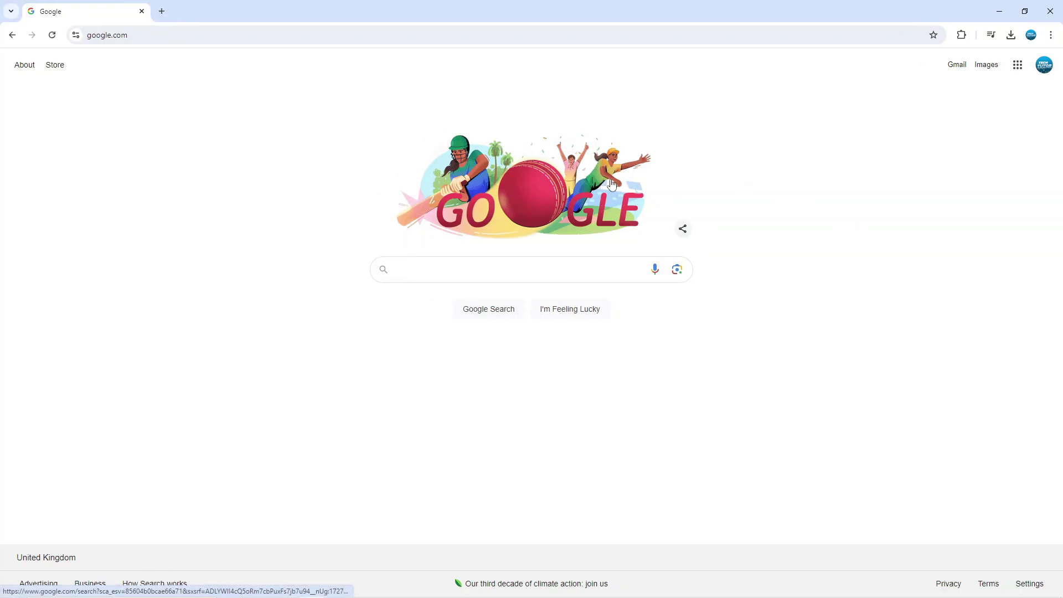
# - Search Google for 'techtutor' and bring up the Google Account panel
pyautogui.click(562, 266)
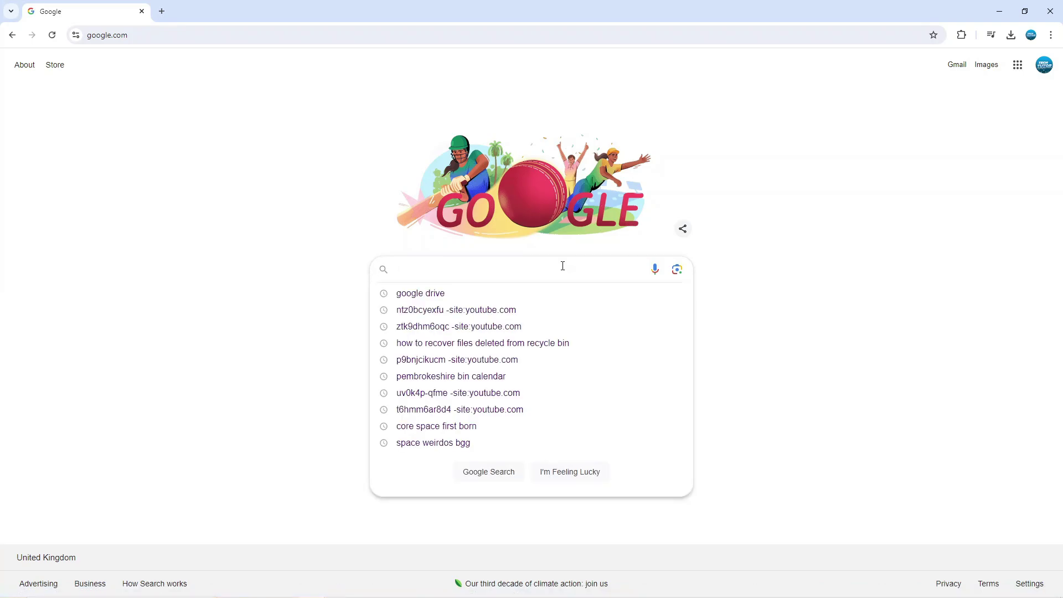
pyautogui.write('techtutor')
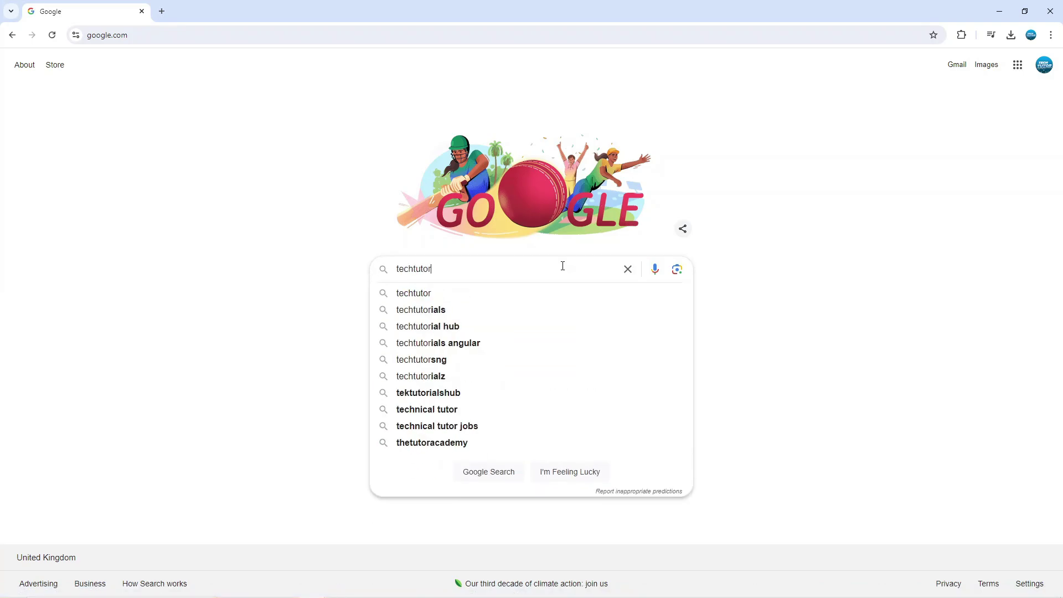
pyautogui.press('Return')
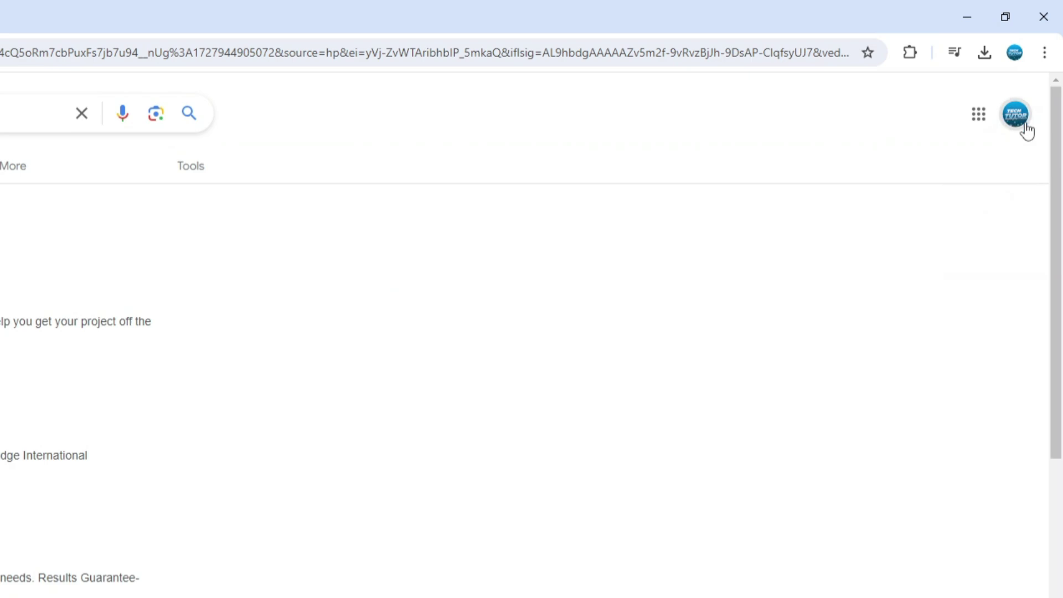
pyautogui.click(1019, 119)
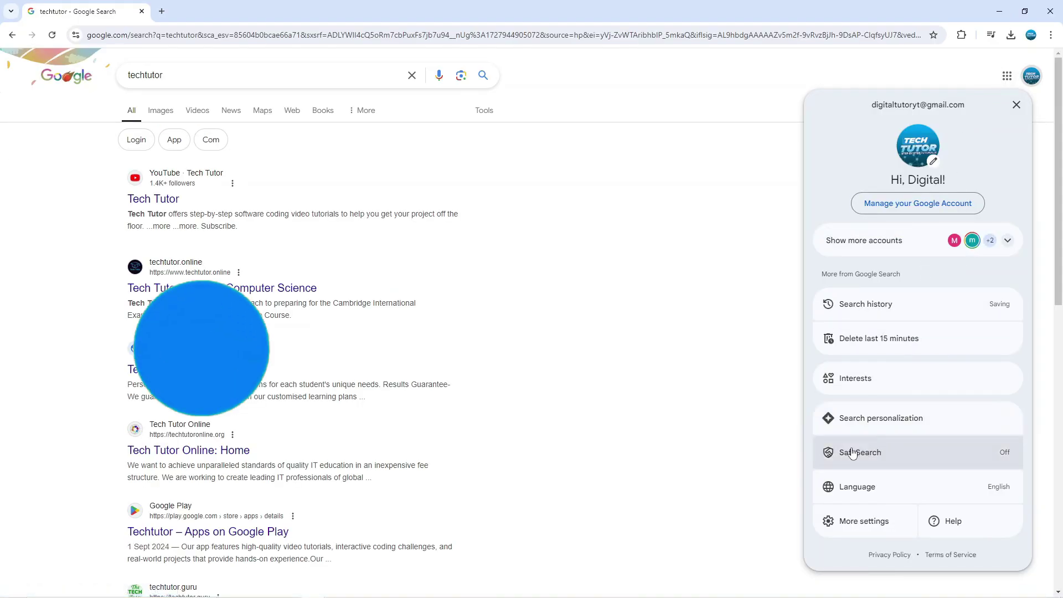
# - Cycle SafeSearch through Filter and Blur, leave it Off, and highlight the 'SafeSearch is now off' toast
pyautogui.click(954, 455)
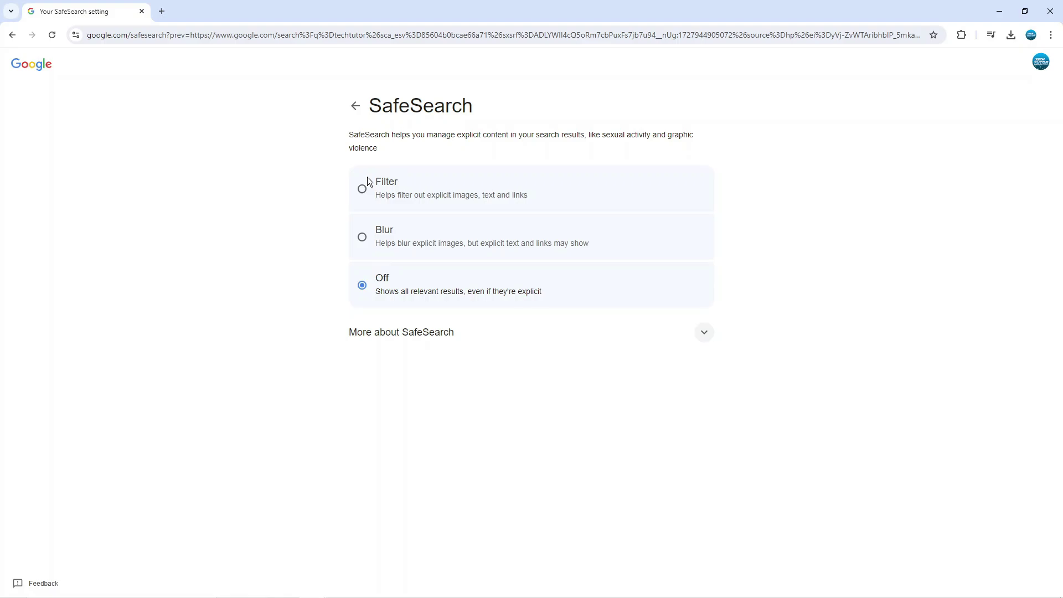
pyautogui.click(373, 201)
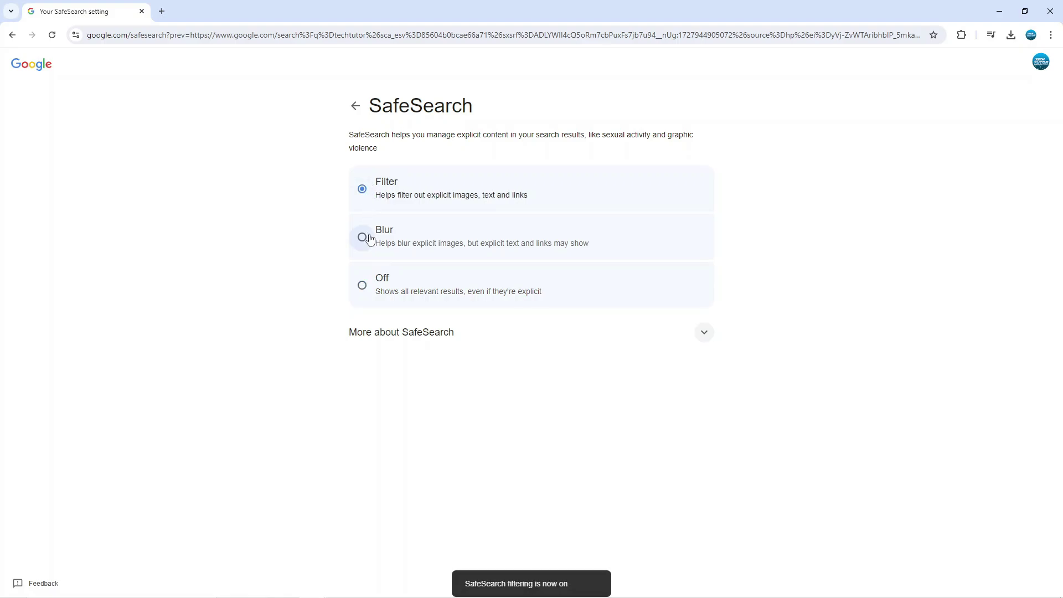
pyautogui.click(370, 239)
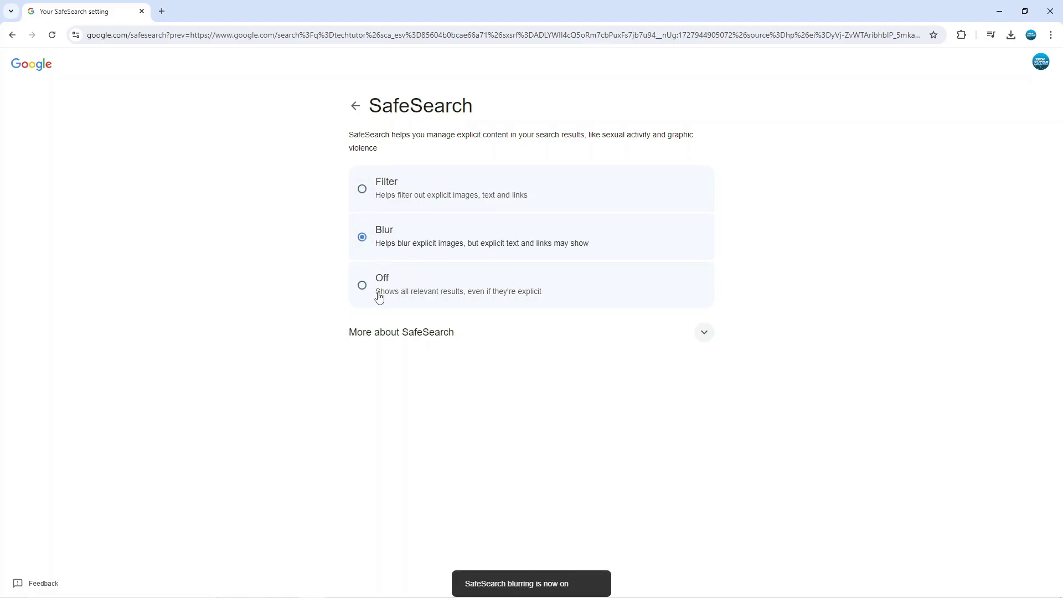
pyautogui.click(379, 290)
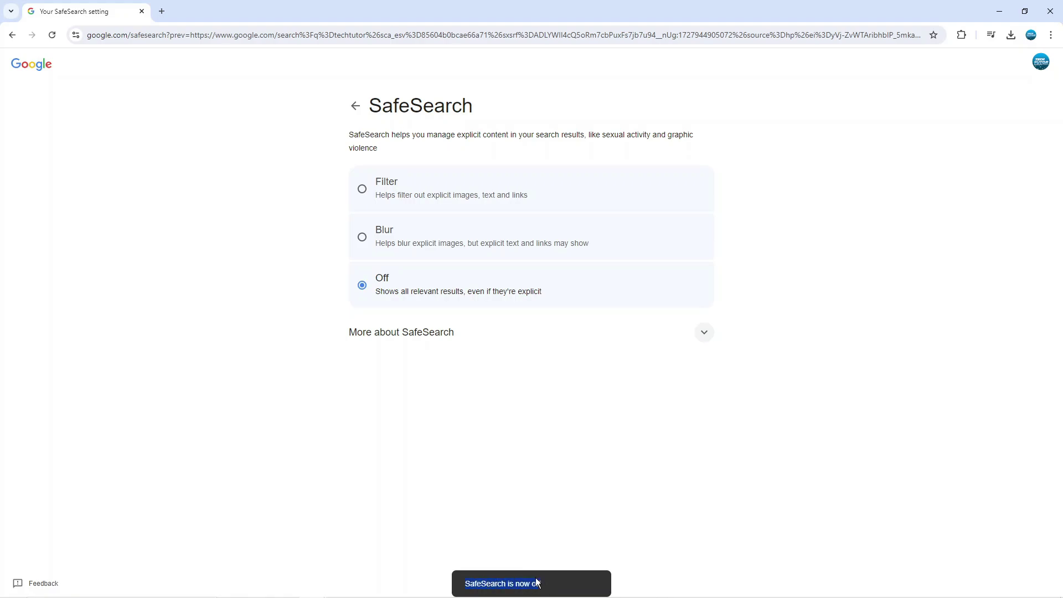
pyautogui.moveTo(538, 583); pyautogui.dragTo(580, 580)
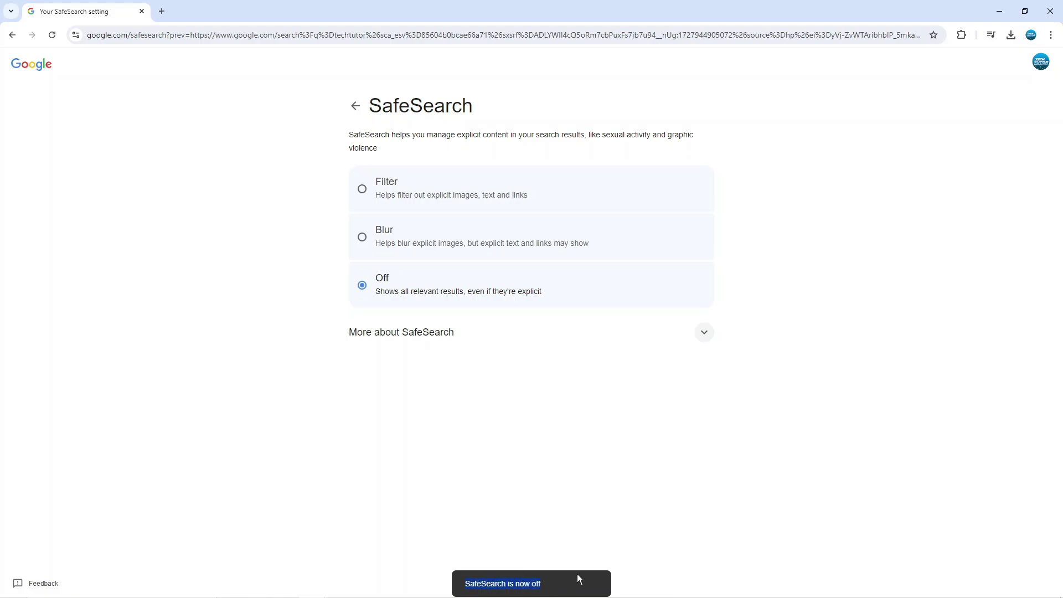
# - Go back to the techtutor search results page
pyautogui.click(12, 35)
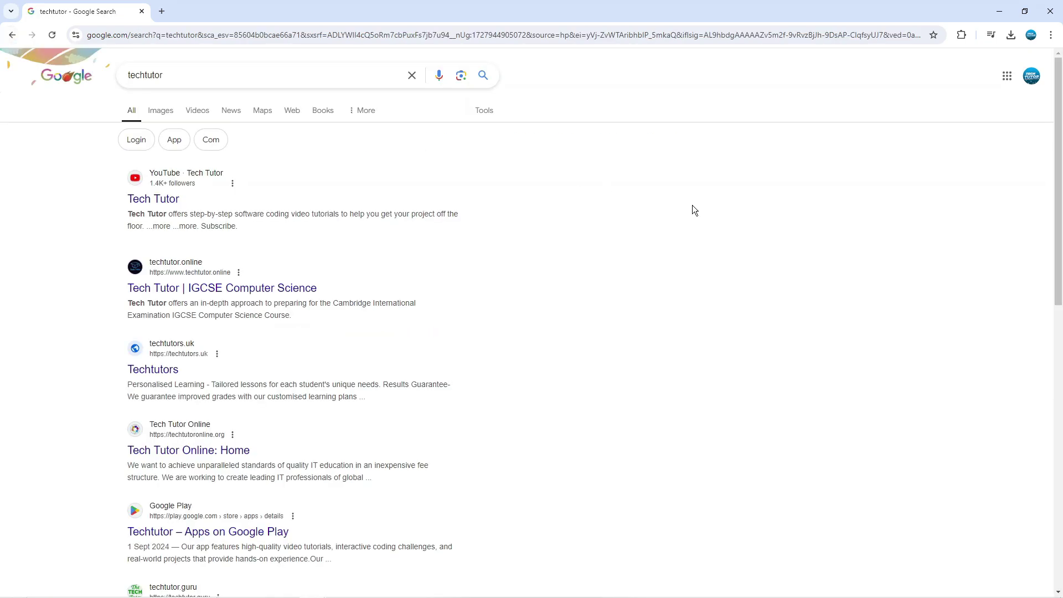